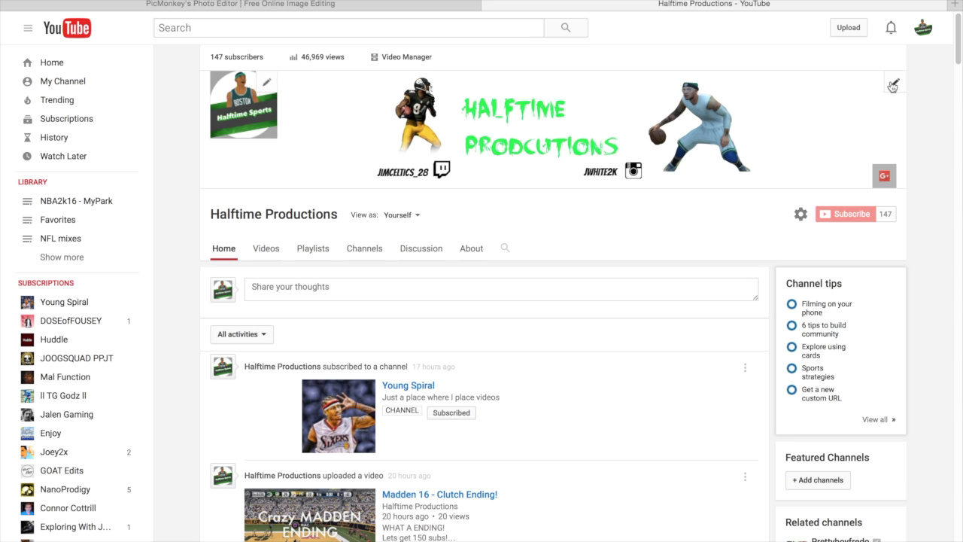
Start editing the Halftime Productions channel art and open the channel art help link
click(893, 87)
click(873, 122)
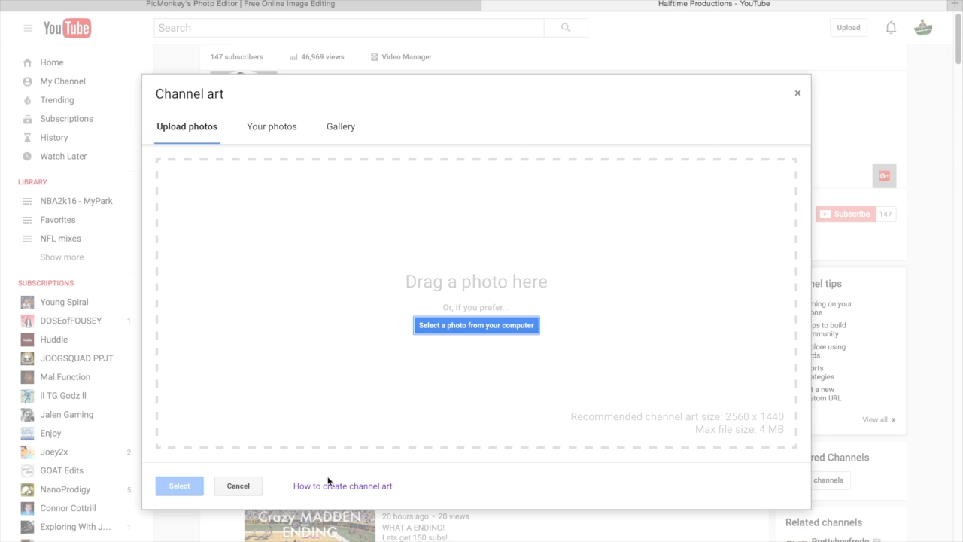
click(327, 486)
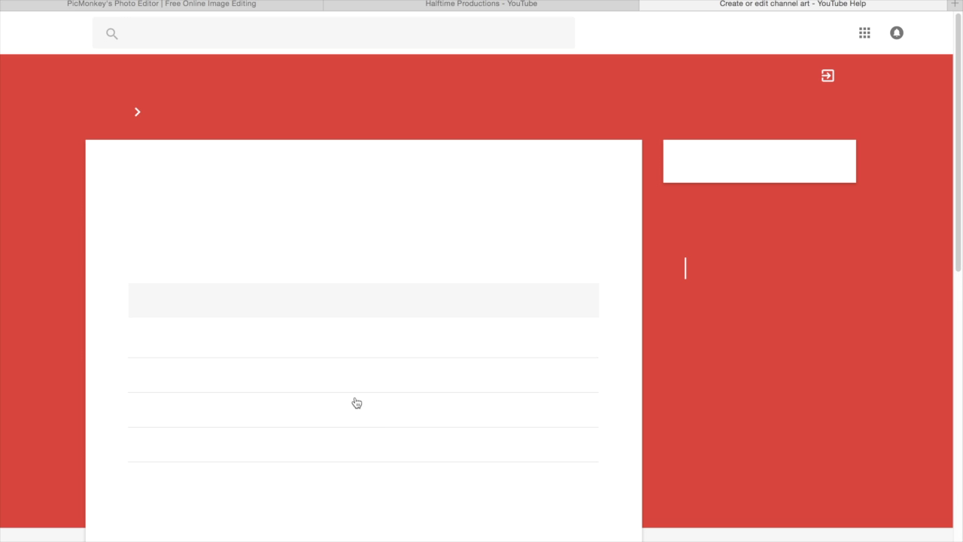
Scroll to Image guidelines and download the Channel Art Templates folder (327 KB)
scroll(343, 404, down, 5)
scroll(336, 402, down, 3)
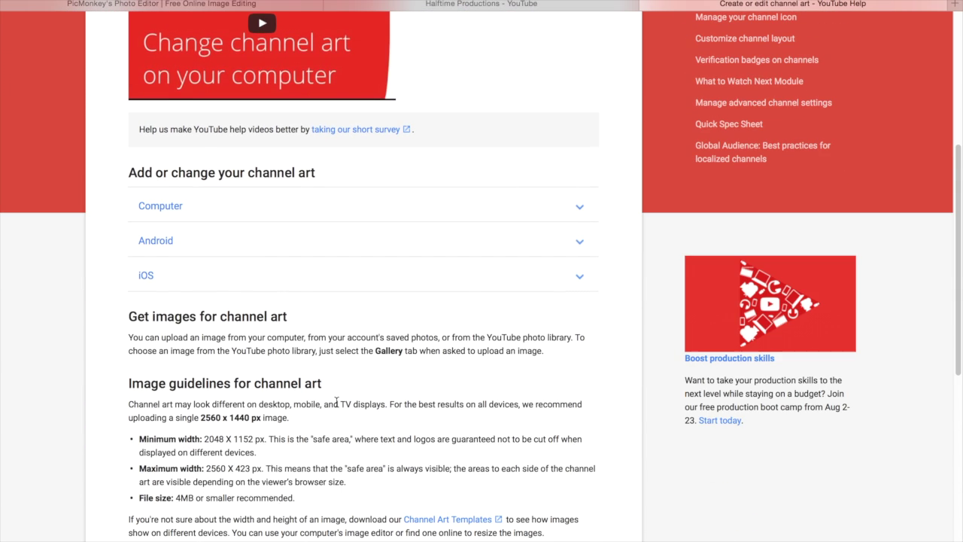
scroll(333, 401, down, 3)
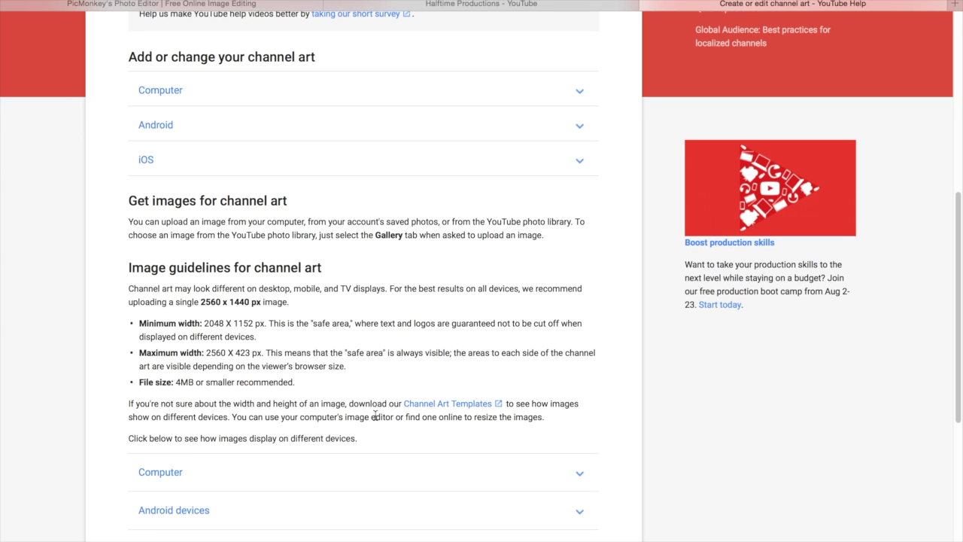
click(425, 408)
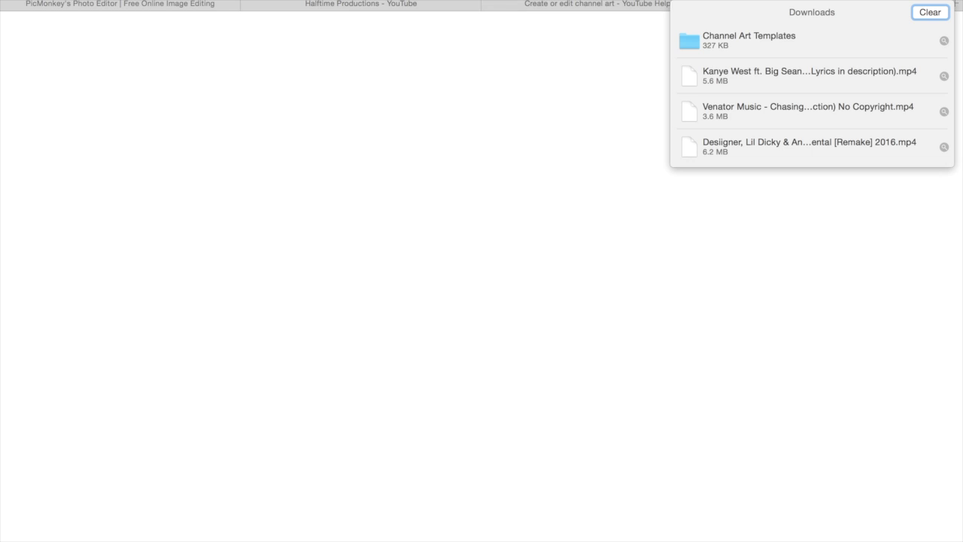
Hide the shared links sidebar and exit Safari full screen
key(super+shift+l)
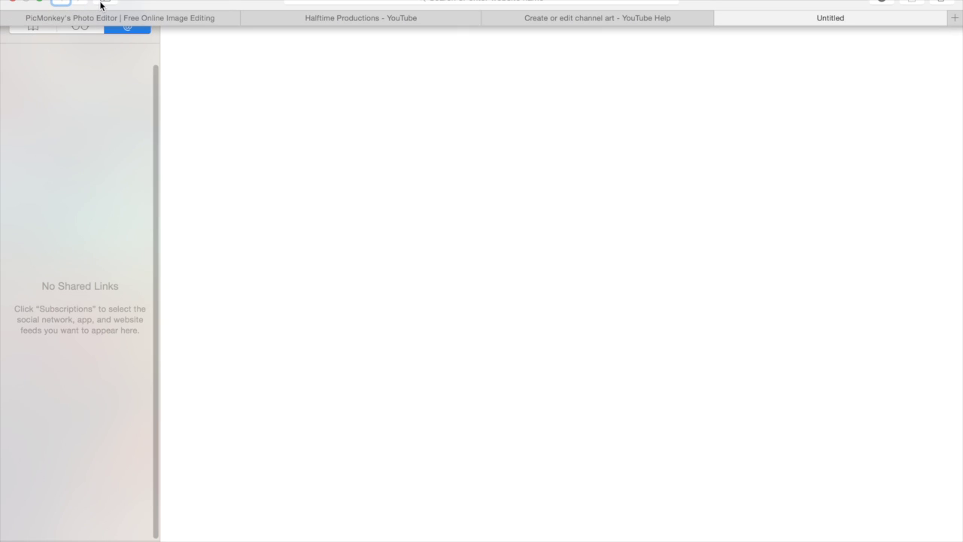
click(103, 4)
click(37, 1)
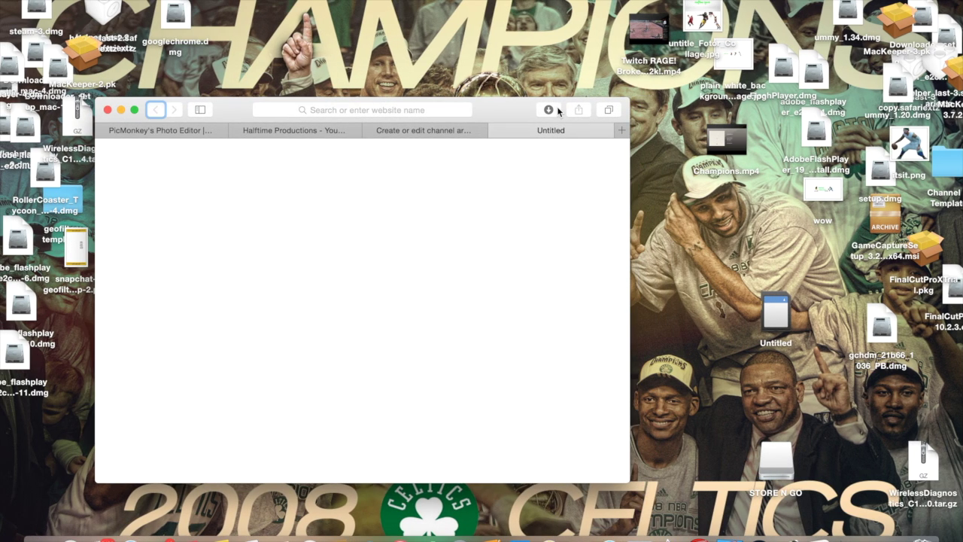
Check the downloads, close the blank Untitled tab, and switch to the PicMonkey site
click(549, 110)
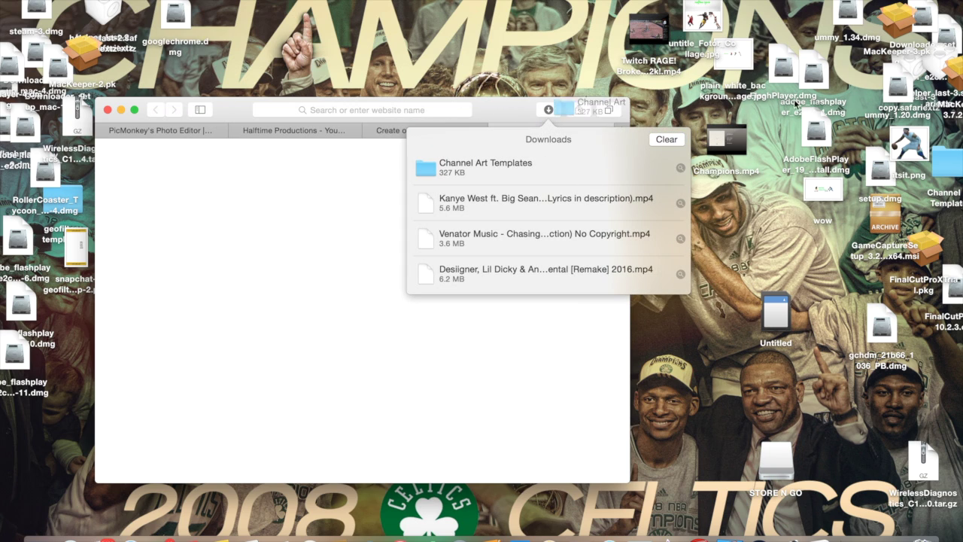
drag(481, 167, 376, 157)
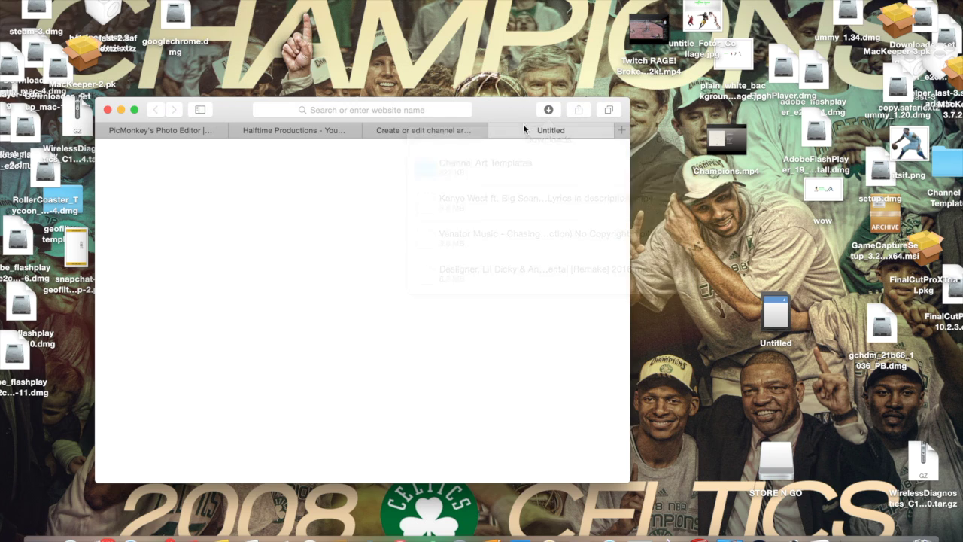
click(496, 132)
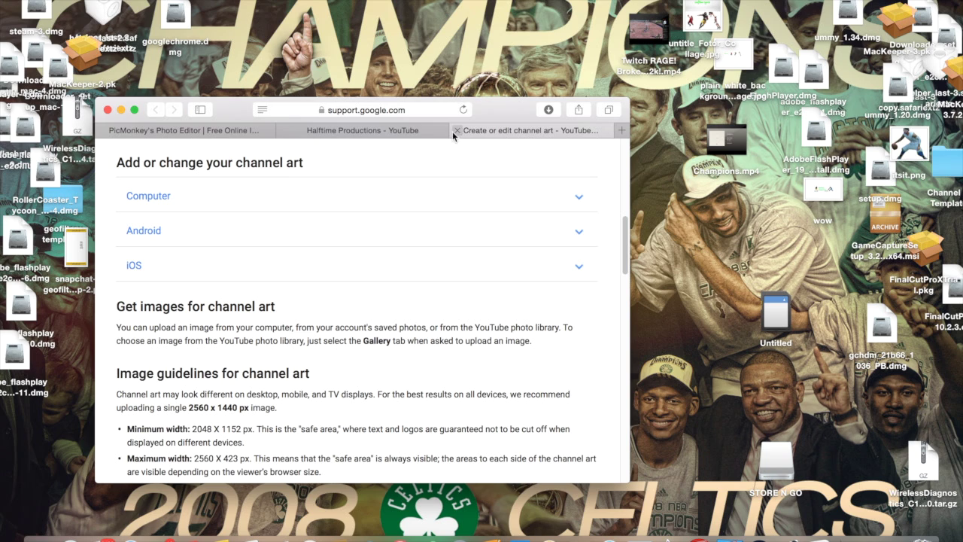
click(211, 133)
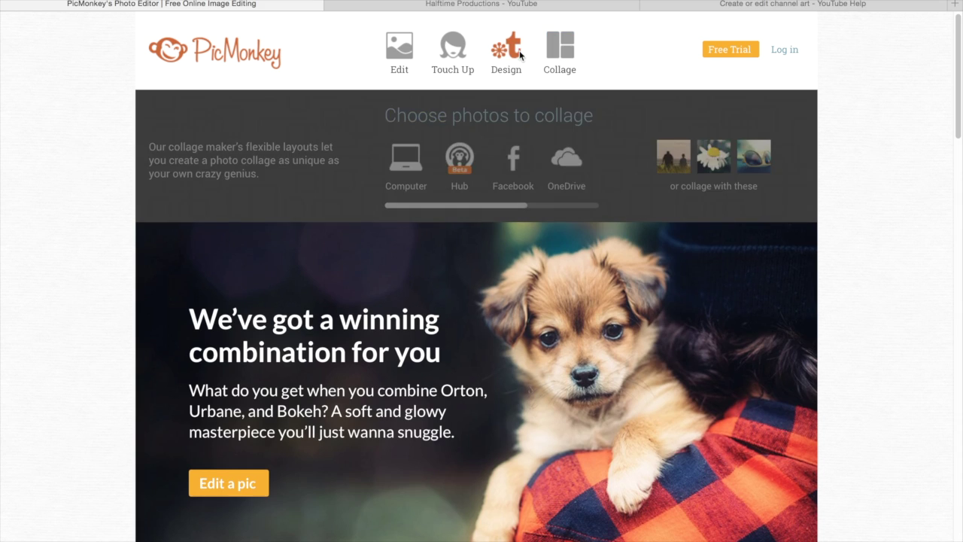
Open Channel Art Template (Fireworks).png from All My Files in PicMonkey's editor
mouse_move(399, 53)
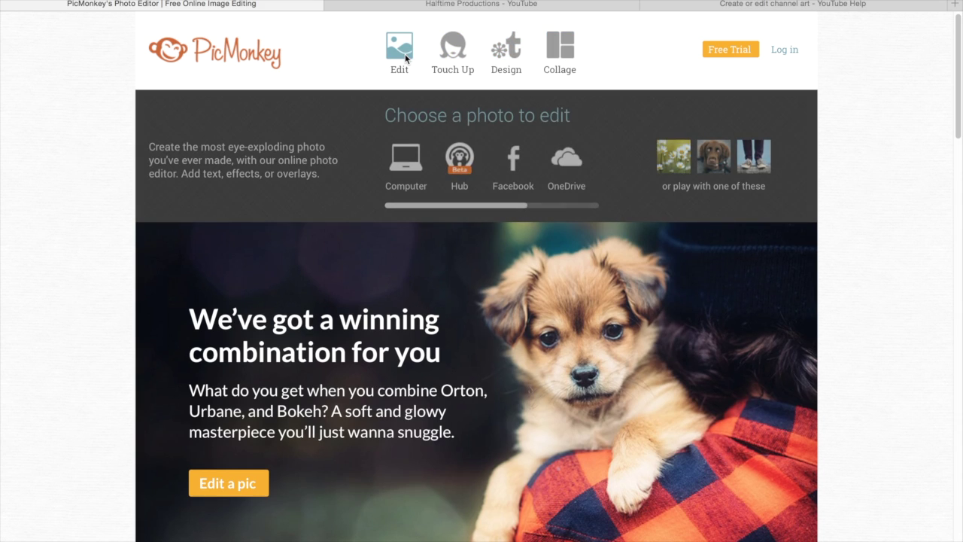
click(406, 160)
click(319, 67)
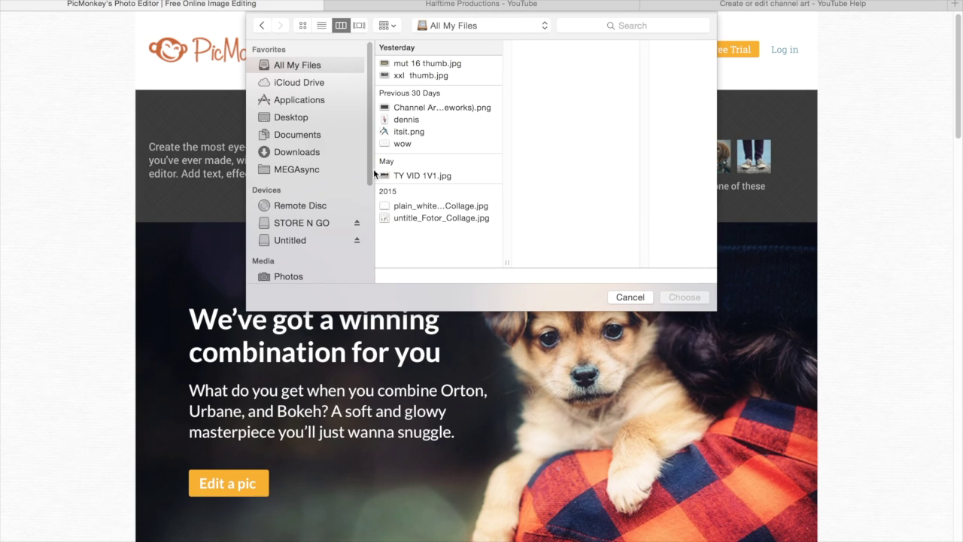
click(430, 110)
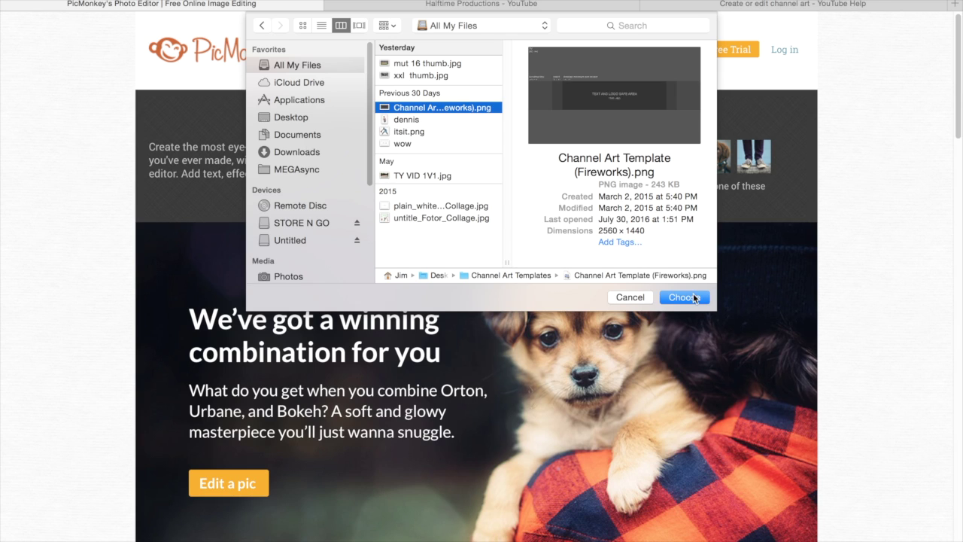
click(693, 297)
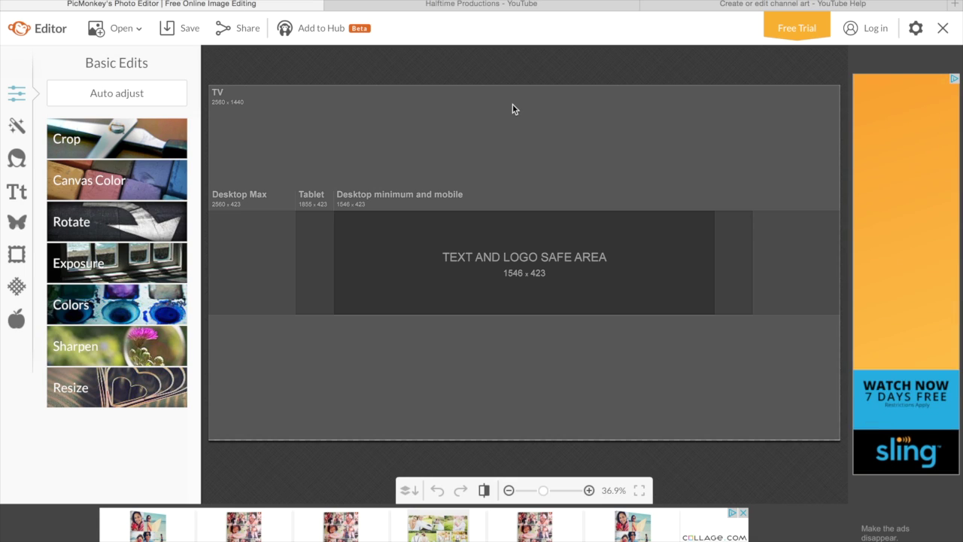
Add a text box reading 'halftime productions' and select its text
click(17, 192)
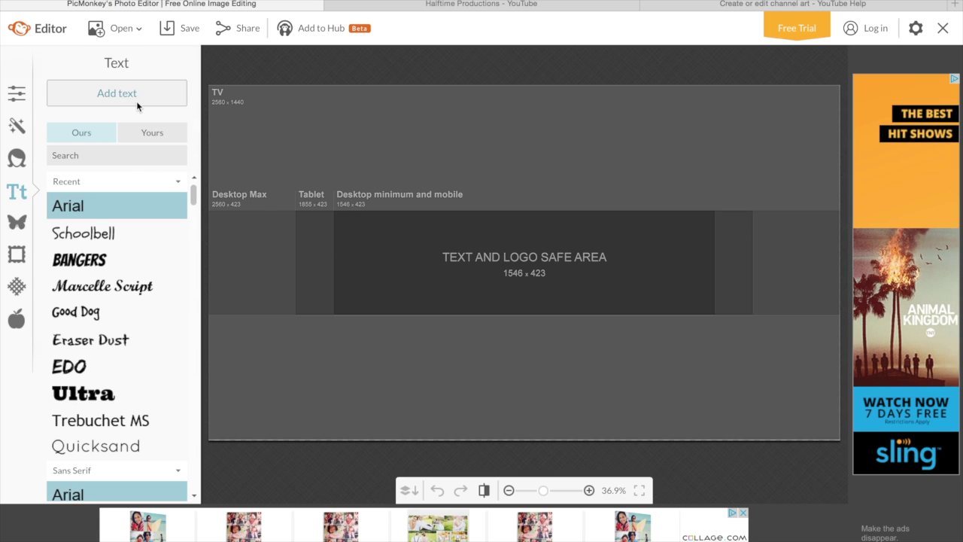
click(117, 93)
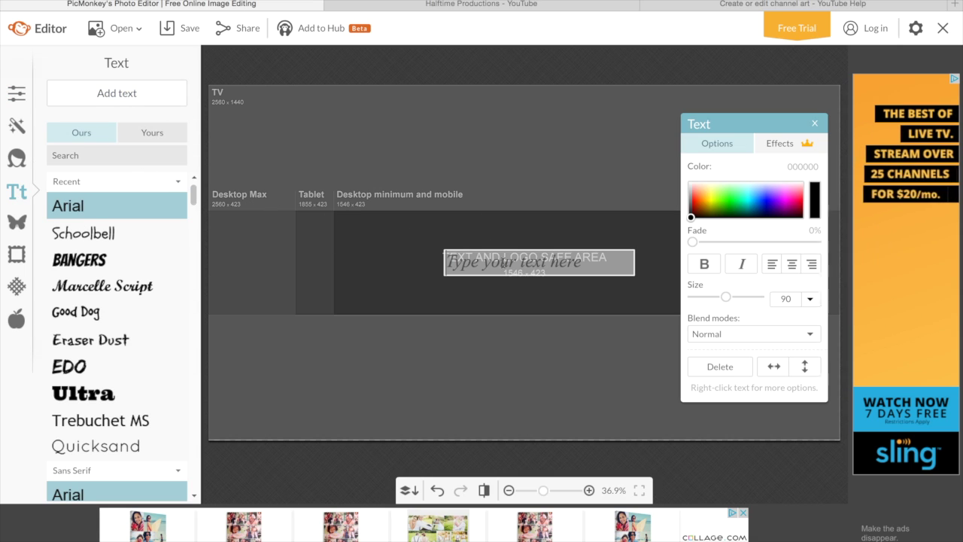
text(halftime pro)
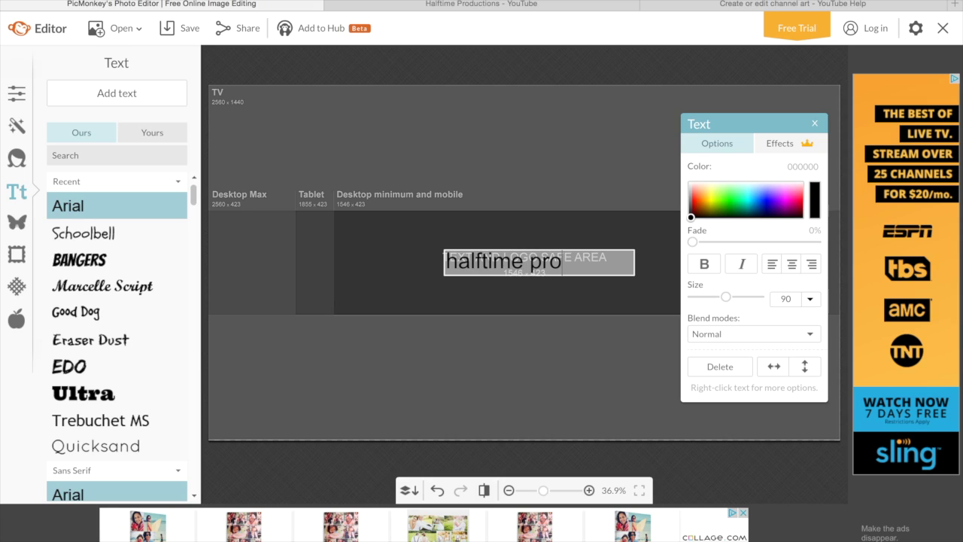
text(ductions)
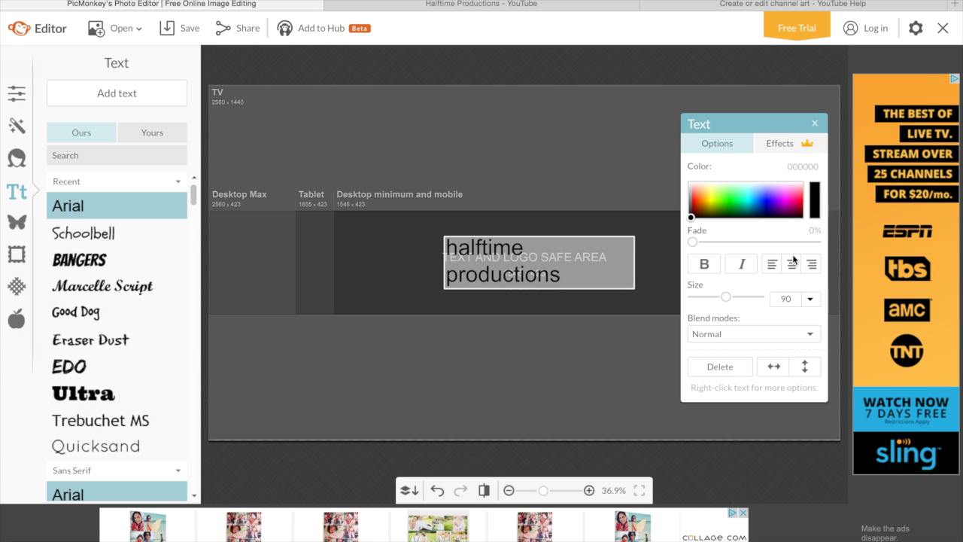
drag(588, 273, 434, 247)
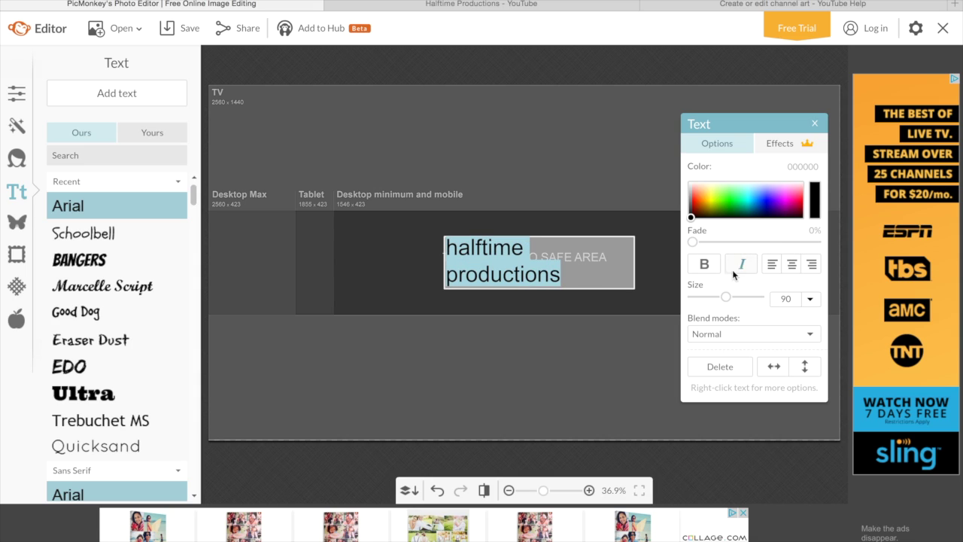
Make the text size 113, bold, and light green (70ff5d)
drag(727, 297, 731, 297)
click(705, 265)
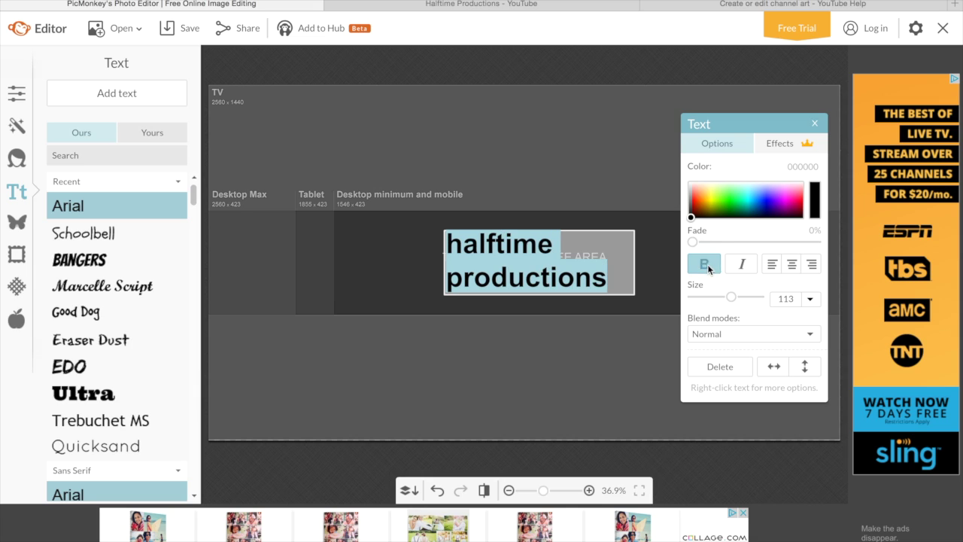
click(737, 202)
click(716, 197)
click(727, 193)
Set the text font to Good Dog and deselect the text box
click(90, 339)
click(83, 393)
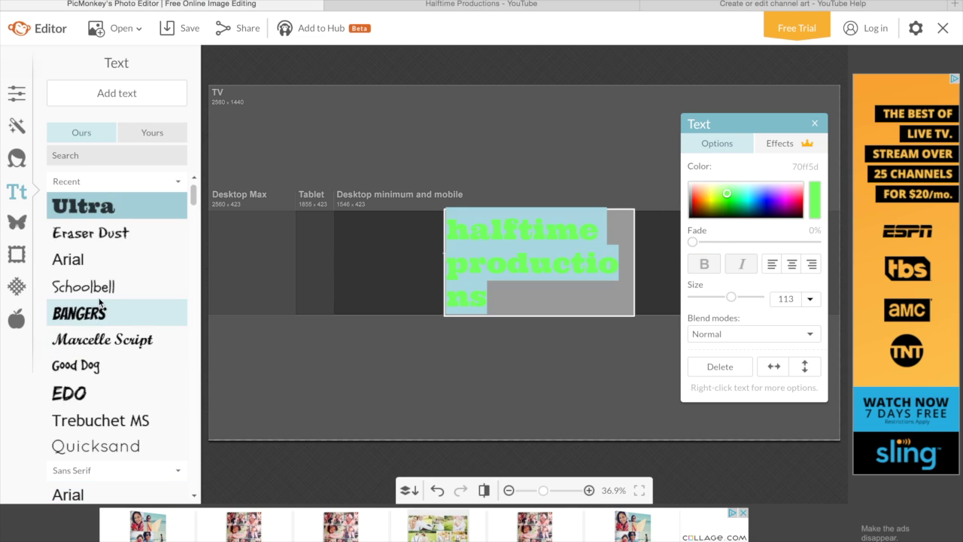
click(100, 420)
click(98, 392)
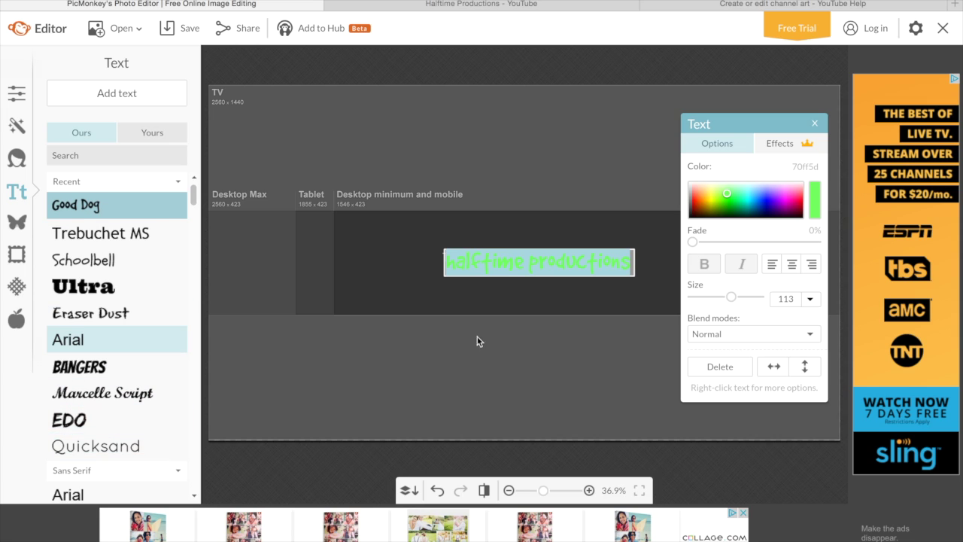
click(579, 309)
click(654, 352)
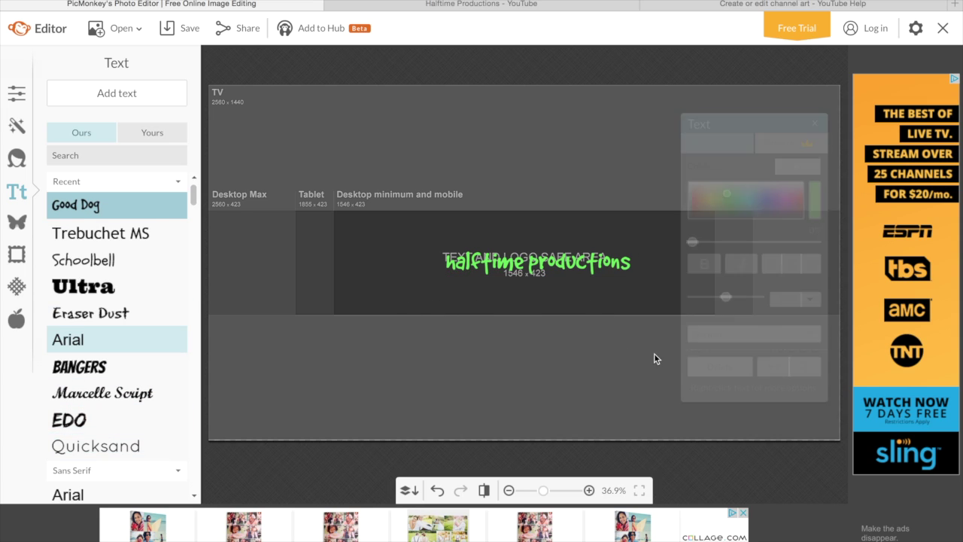
click(17, 222)
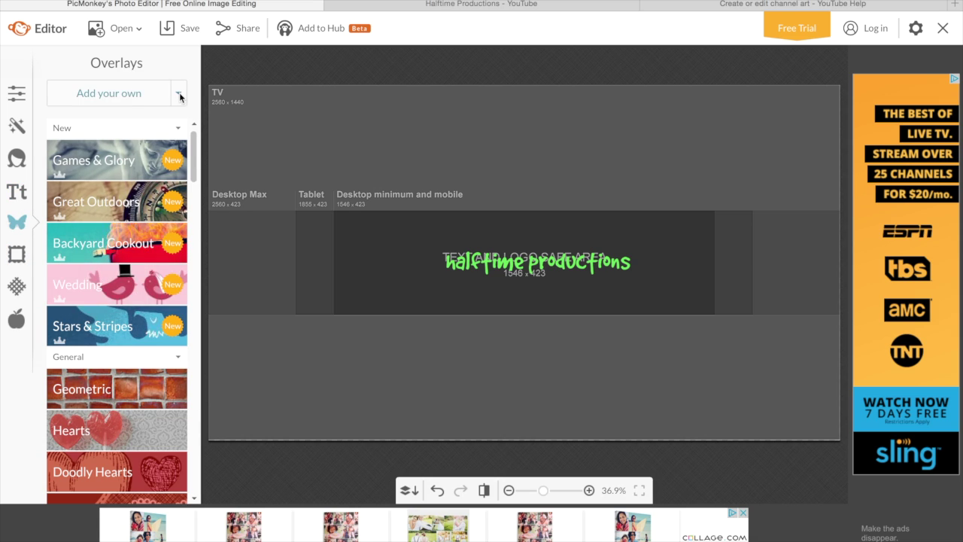
Choose itsit.png from the Desktop via Overlays > Add your own
click(116, 98)
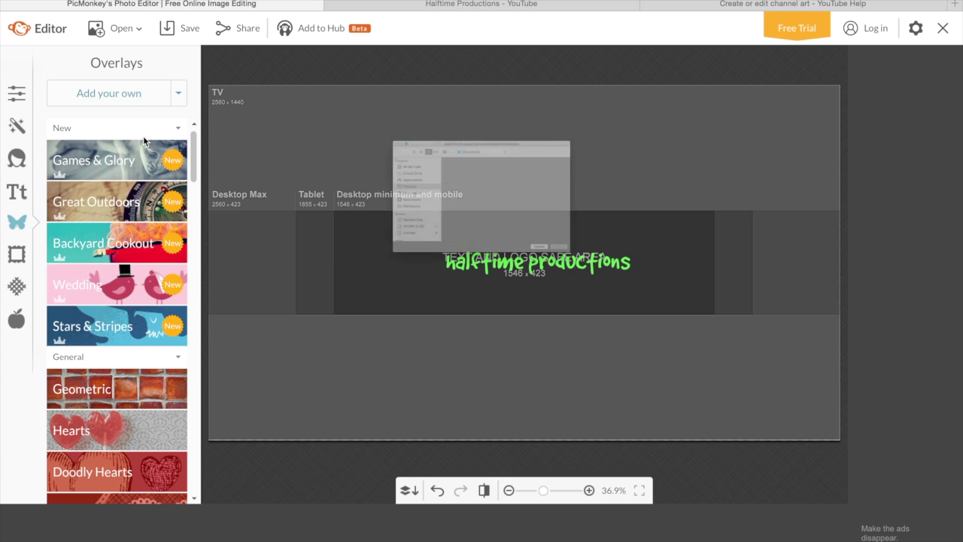
scroll(455, 222, down, 10)
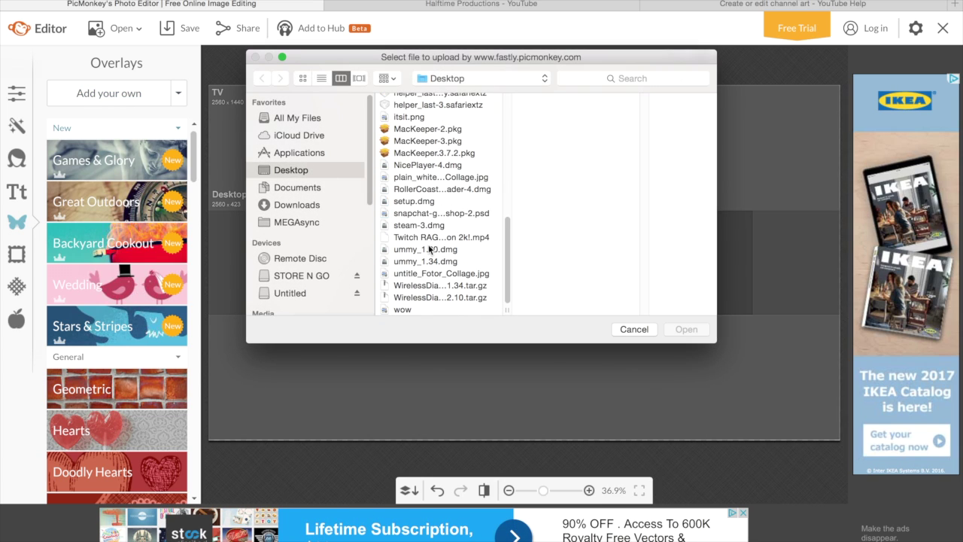
click(431, 249)
click(430, 236)
key(Up)
key(Up)
key(Up)
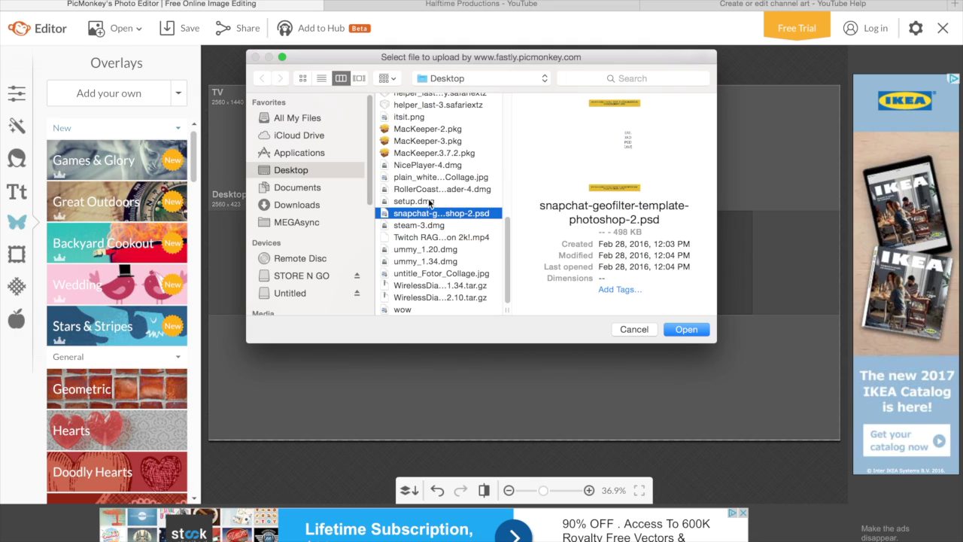
click(413, 288)
click(408, 298)
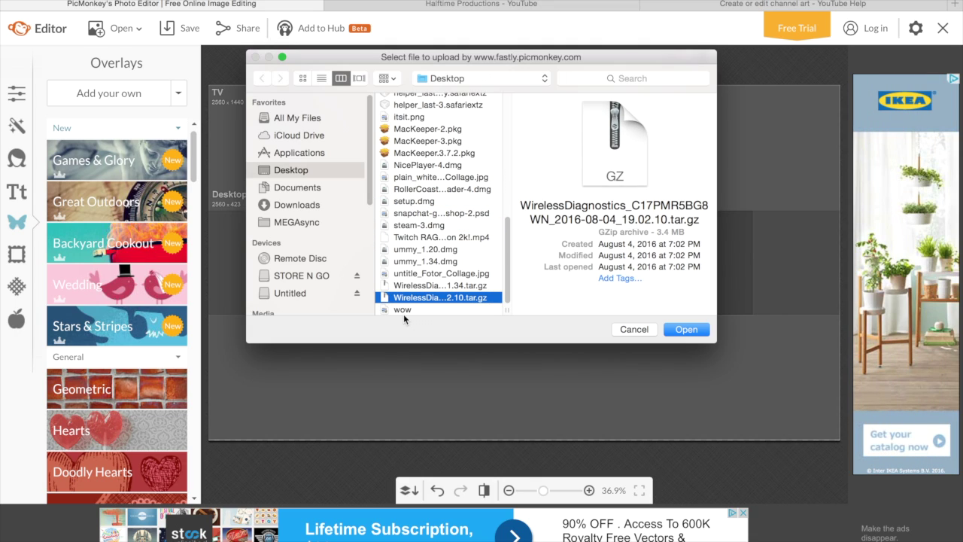
click(403, 310)
click(414, 189)
click(414, 177)
click(416, 165)
click(415, 141)
click(415, 128)
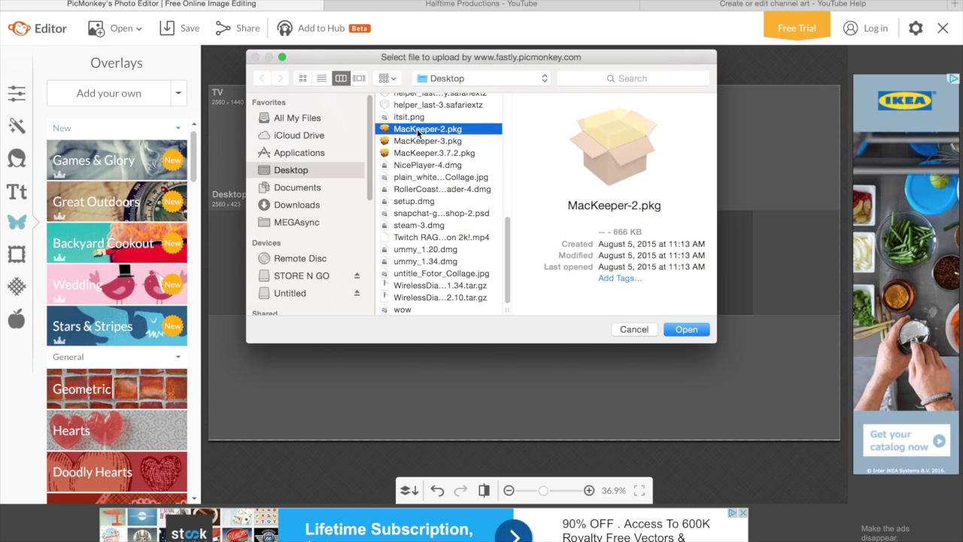
click(418, 152)
click(420, 117)
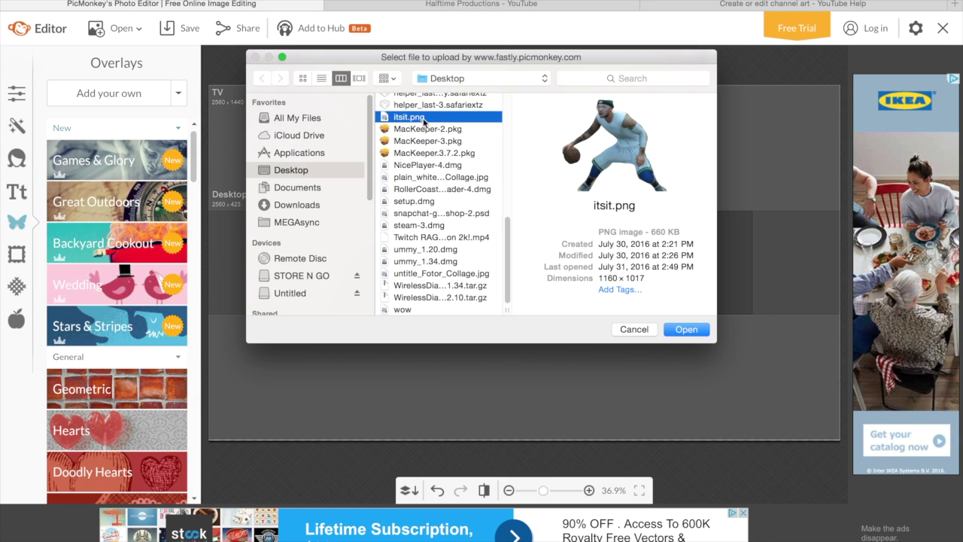
Place the itsit.png overlay, shrink it, and move it left of the text
click(684, 330)
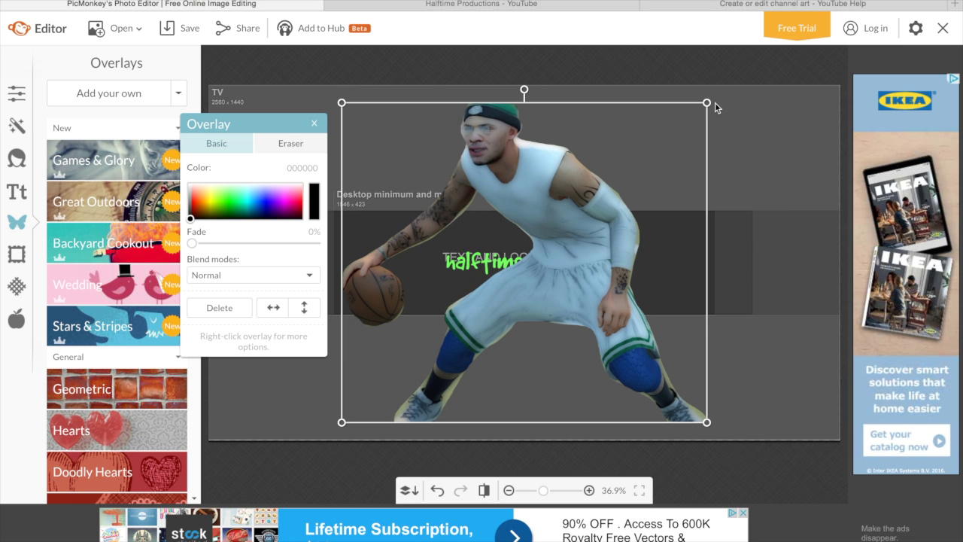
drag(706, 102, 419, 233)
drag(380, 376, 418, 259)
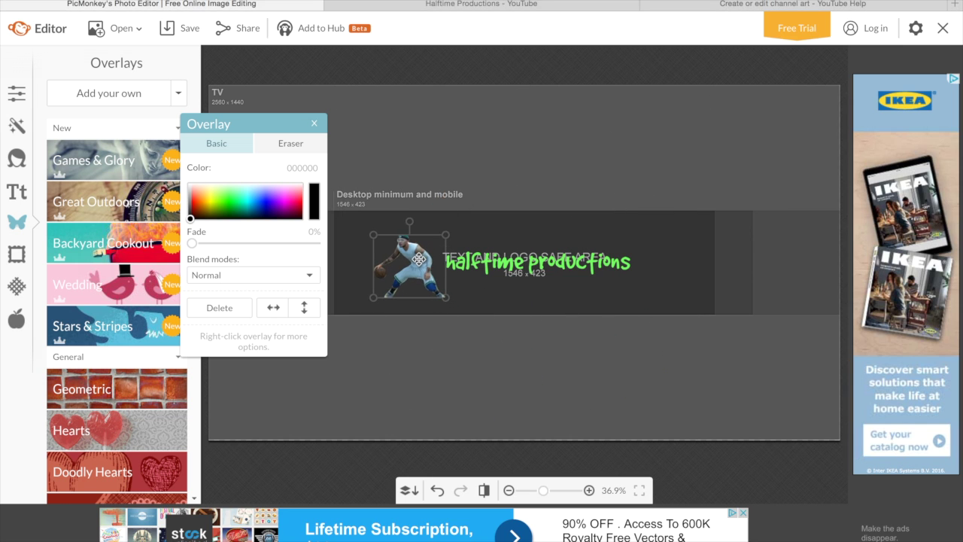
click(447, 172)
Browse Frames, Textures and Themes, preview Burst without applying it, then view Basic Edits
click(14, 255)
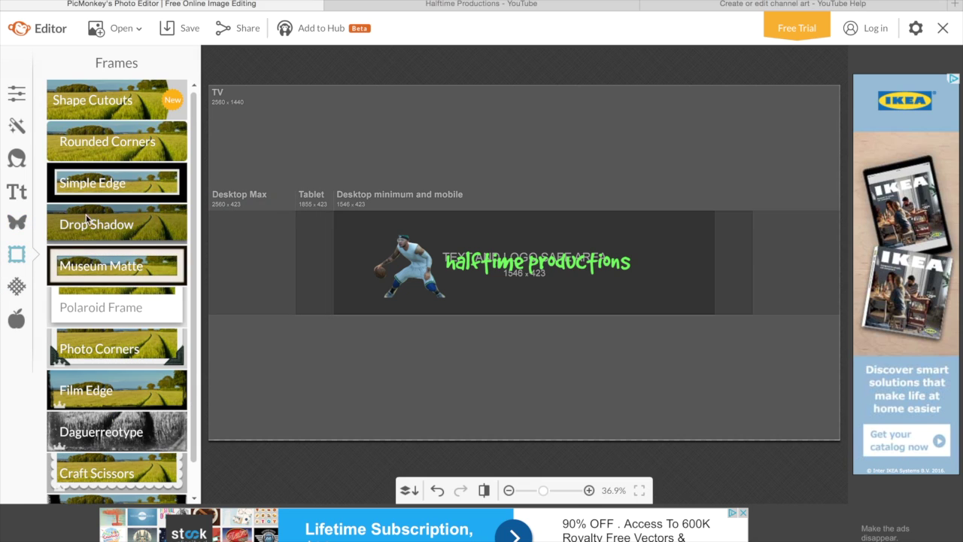
click(22, 282)
click(16, 317)
click(17, 288)
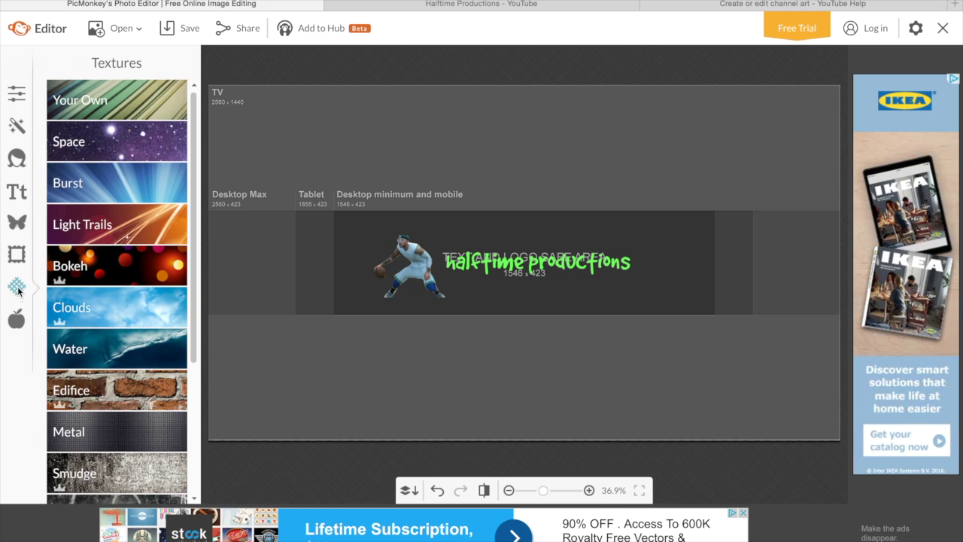
click(18, 256)
click(19, 283)
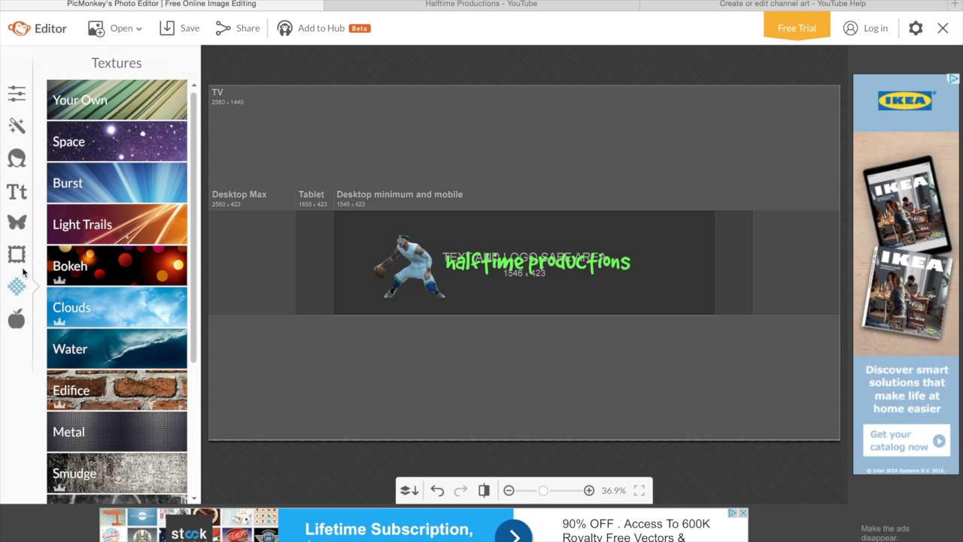
click(122, 200)
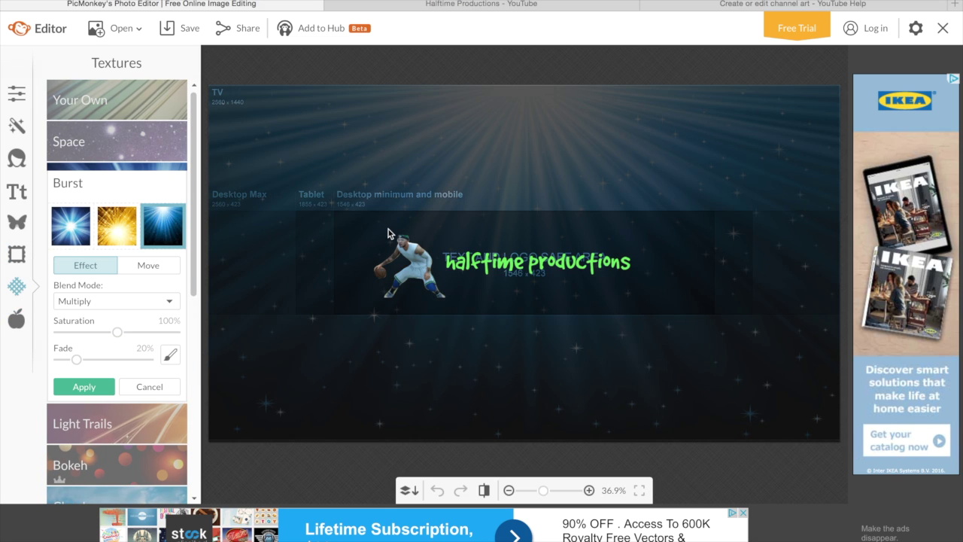
click(18, 322)
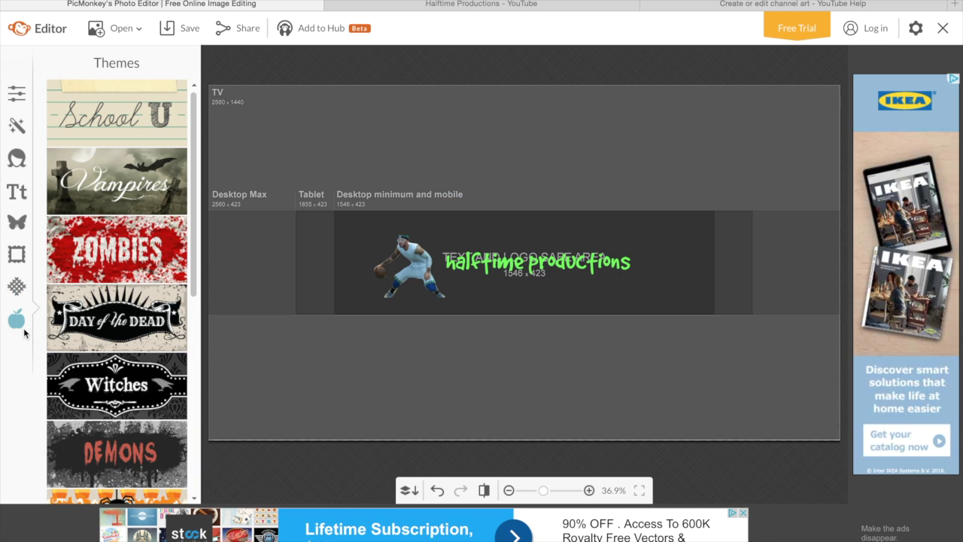
click(16, 93)
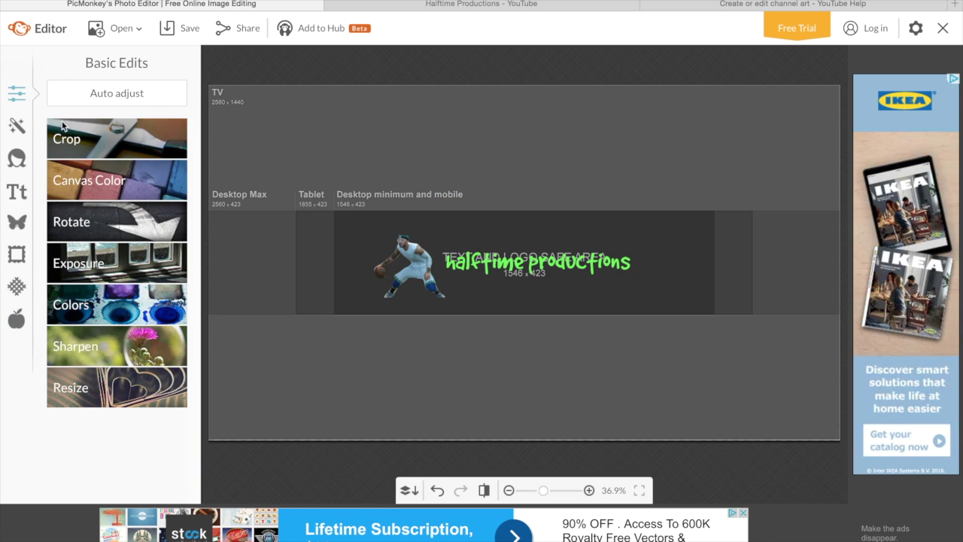
click(16, 125)
Paint the background white (ffffff) with the Draw effect at brush size 600 and apply
scroll(173, 225, down, 5)
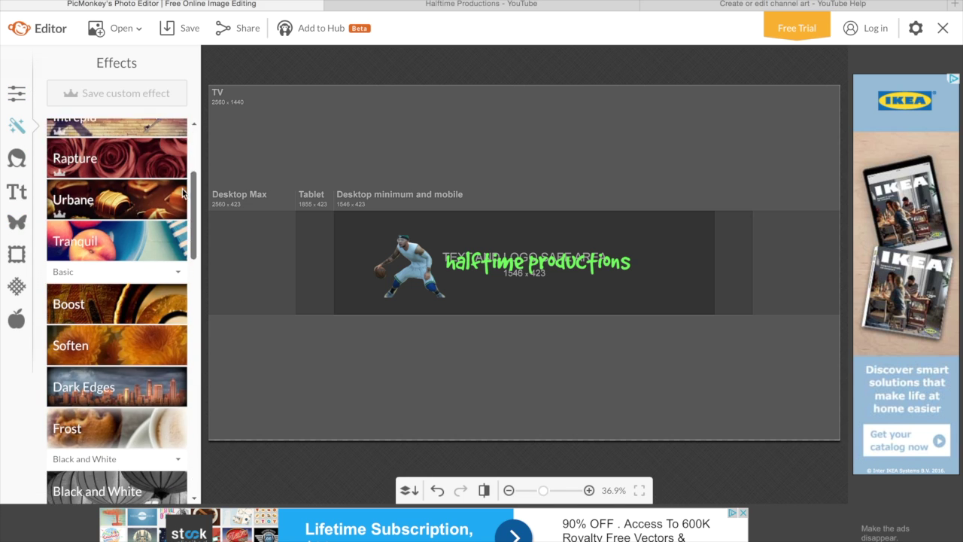
scroll(174, 225, down, 15)
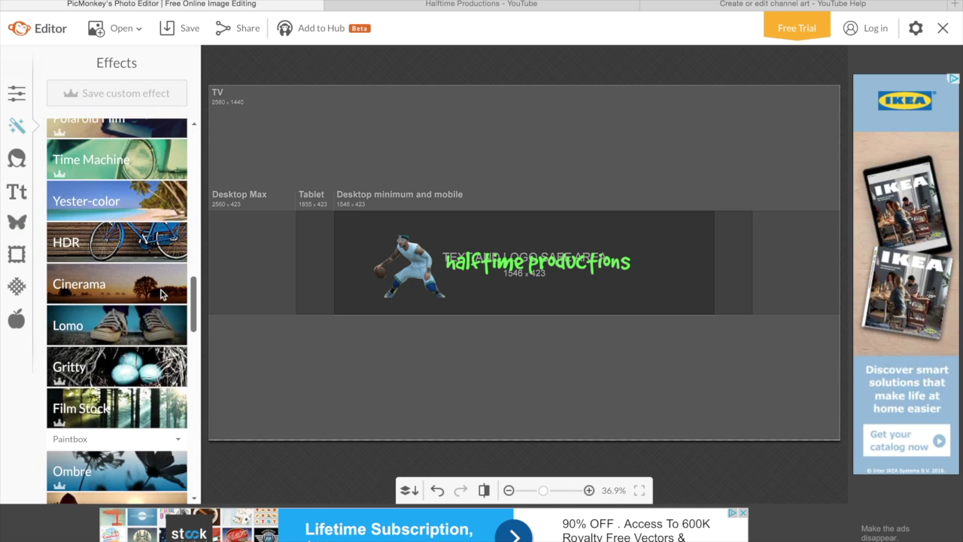
scroll(153, 330, down, 12)
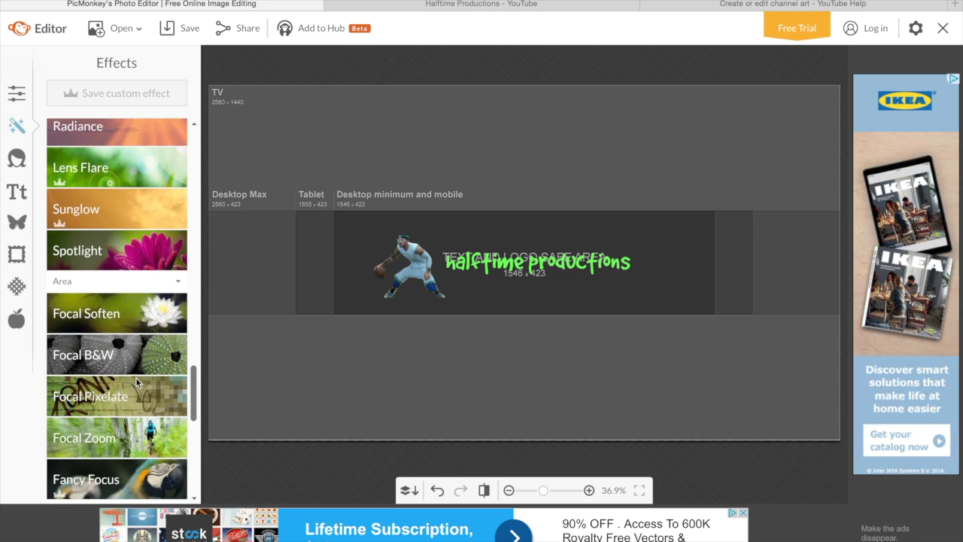
scroll(124, 414, down, 3)
scroll(121, 425, up, 1)
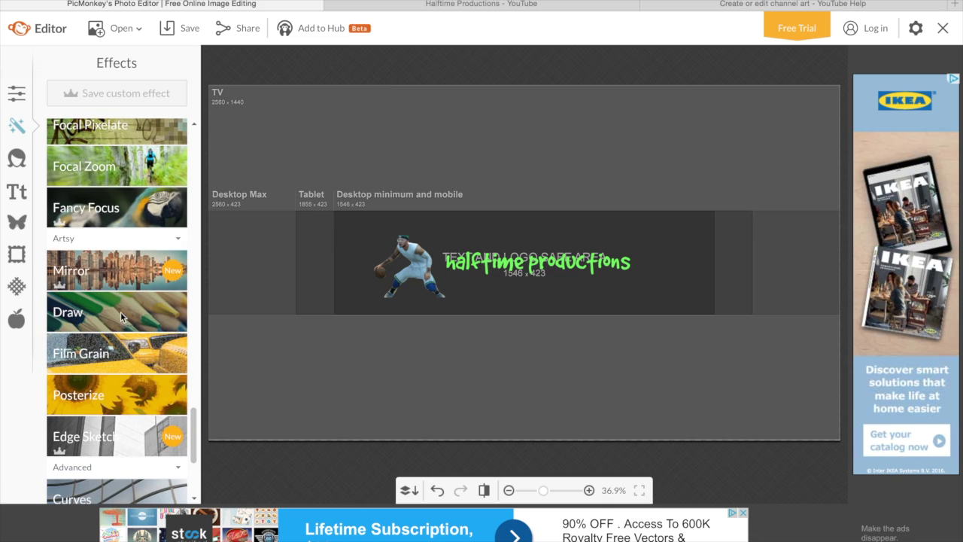
click(128, 320)
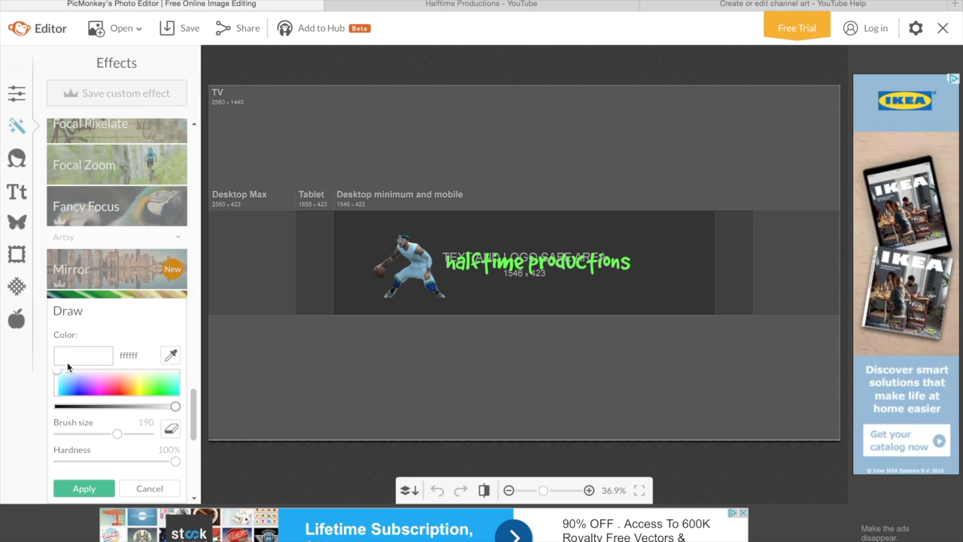
drag(121, 435, 148, 435)
mouse_move(279, 387)
mouse_down()
mouse_move(327, 276)
mouse_move(301, 248)
mouse_move(494, 317)
mouse_move(612, 189)
mouse_move(693, 133)
mouse_move(828, 326)
mouse_move(434, 462)
mouse_move(204, 419)
mouse_move(639, 404)
mouse_move(731, 259)
mouse_up()
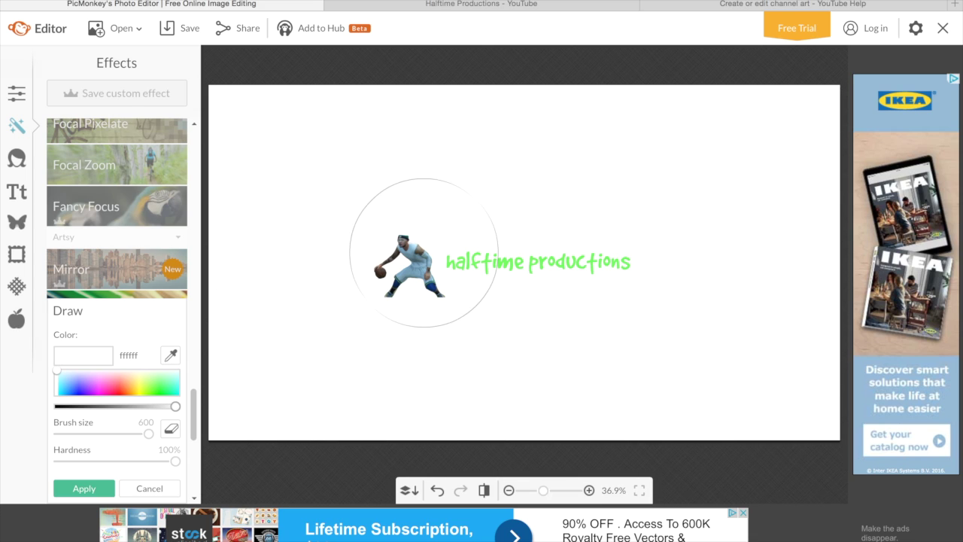
click(191, 30)
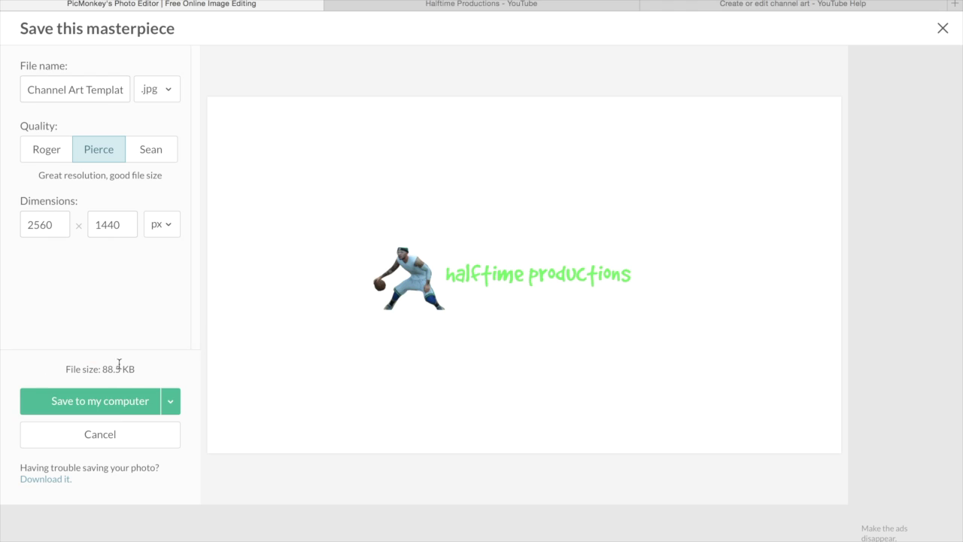
Save the image to the computer, close the opened image tab, and leave the save window
click(118, 410)
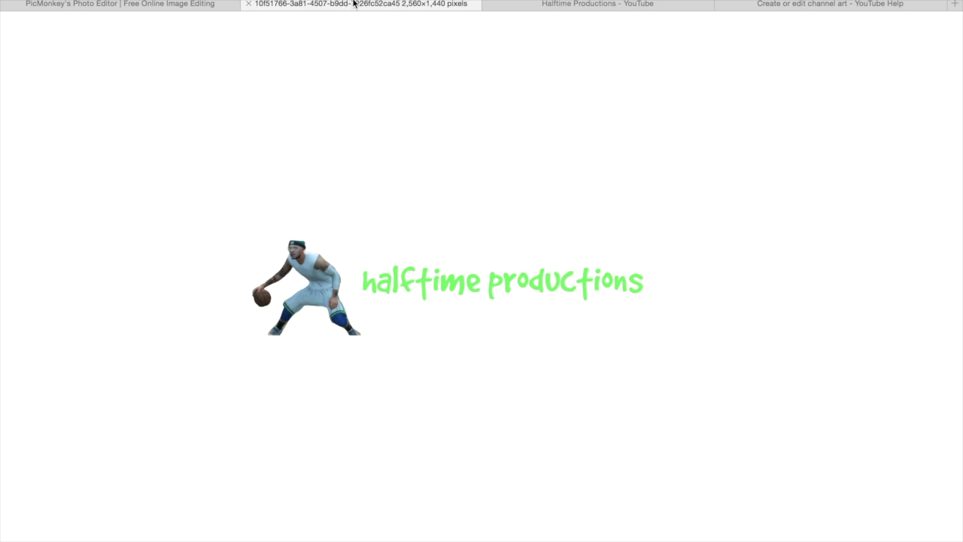
click(249, 4)
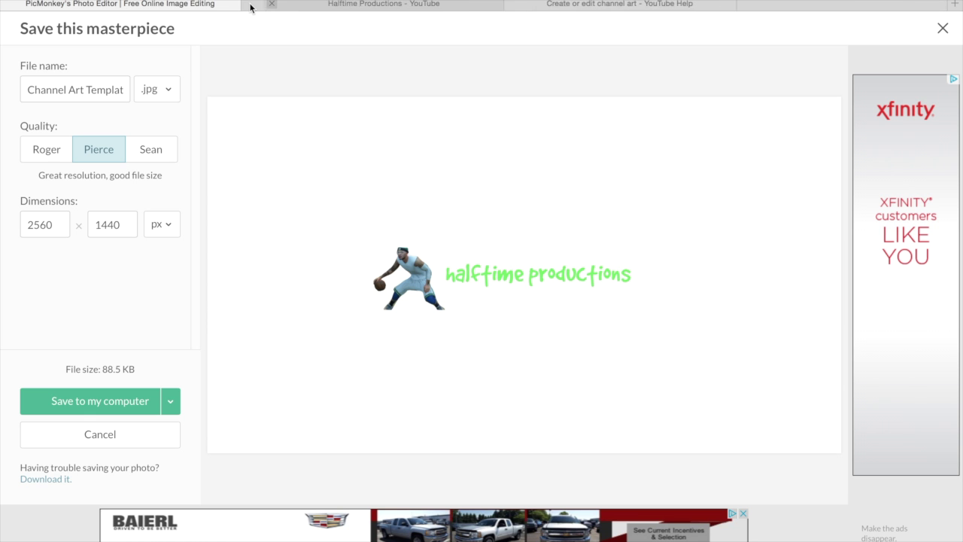
click(171, 406)
click(218, 352)
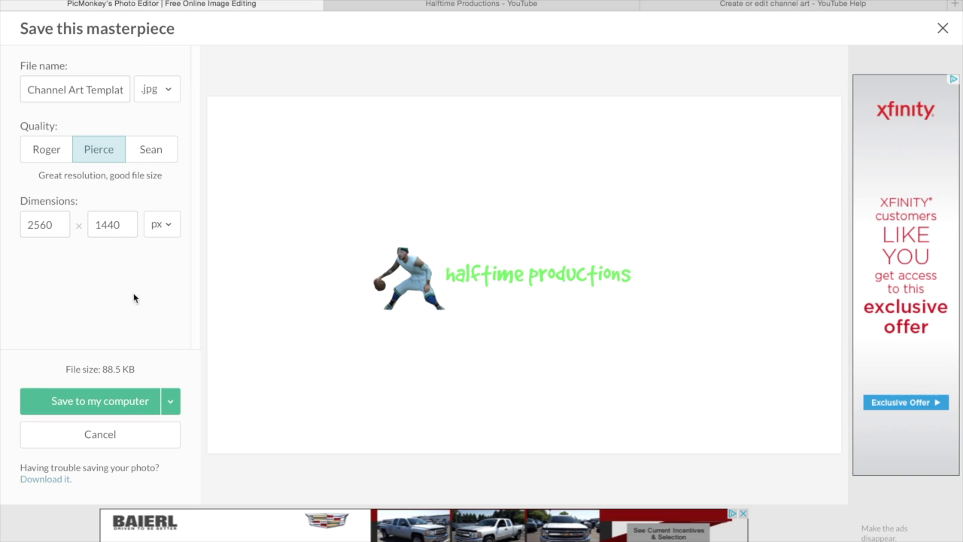
click(108, 413)
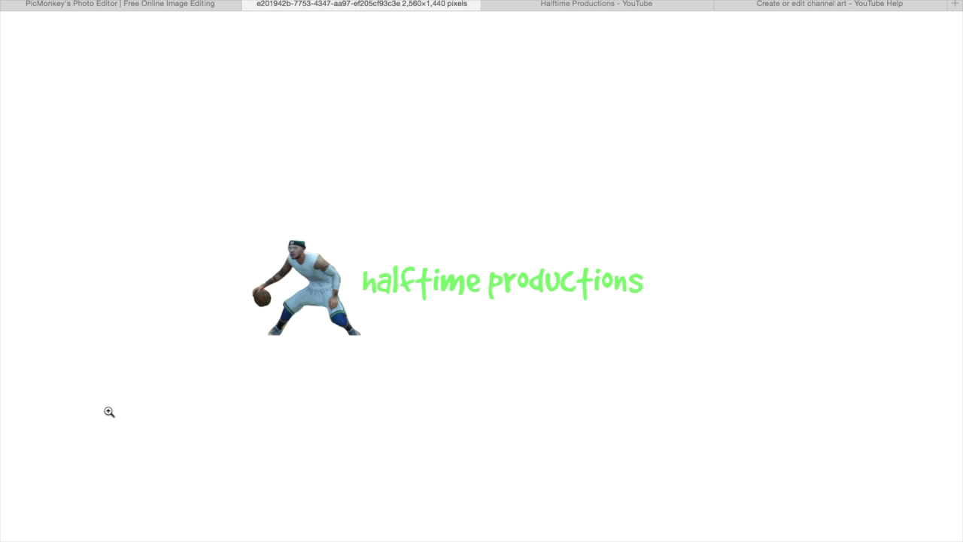
key(super+l)
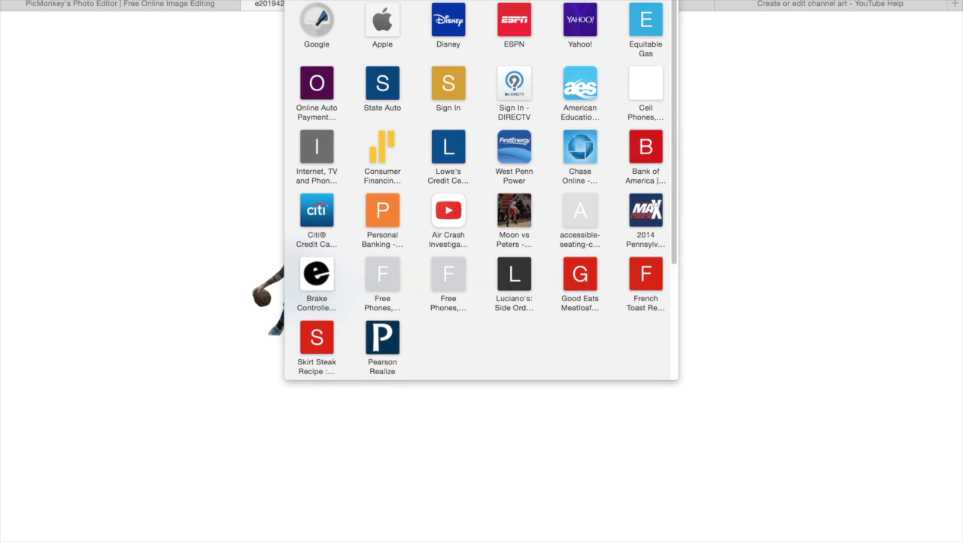
key(Escape)
click(246, 5)
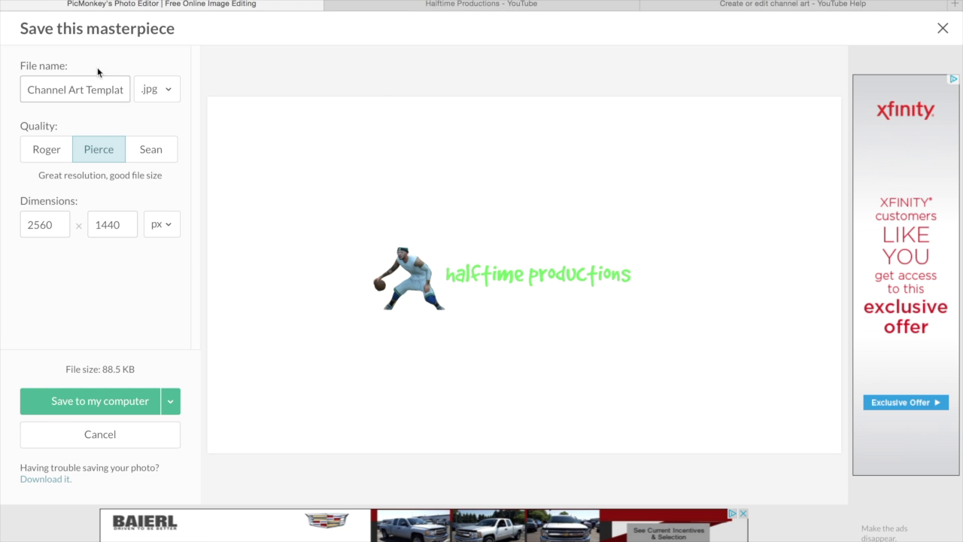
key(Escape)
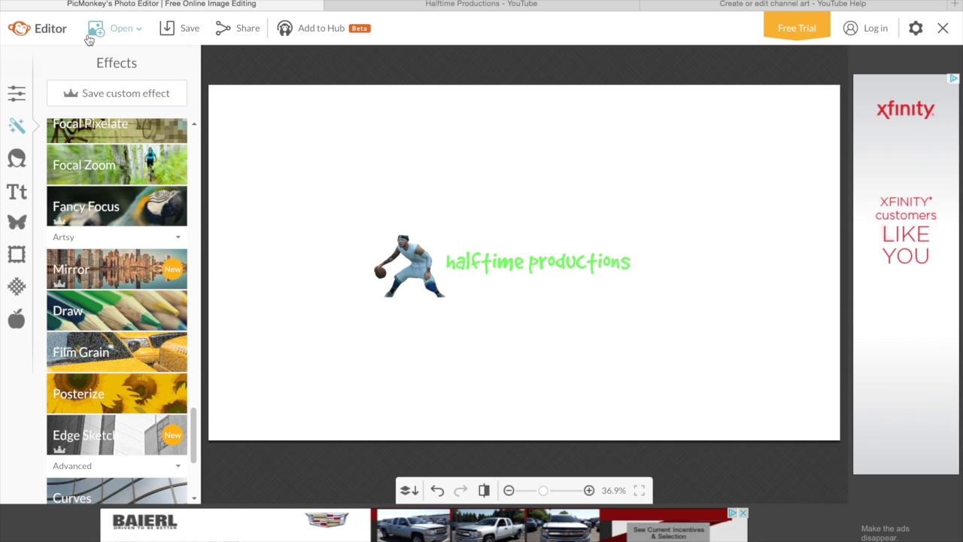
Save the channel art to the computer as a 2560 × 1440 .jpg at Pierce quality
click(194, 30)
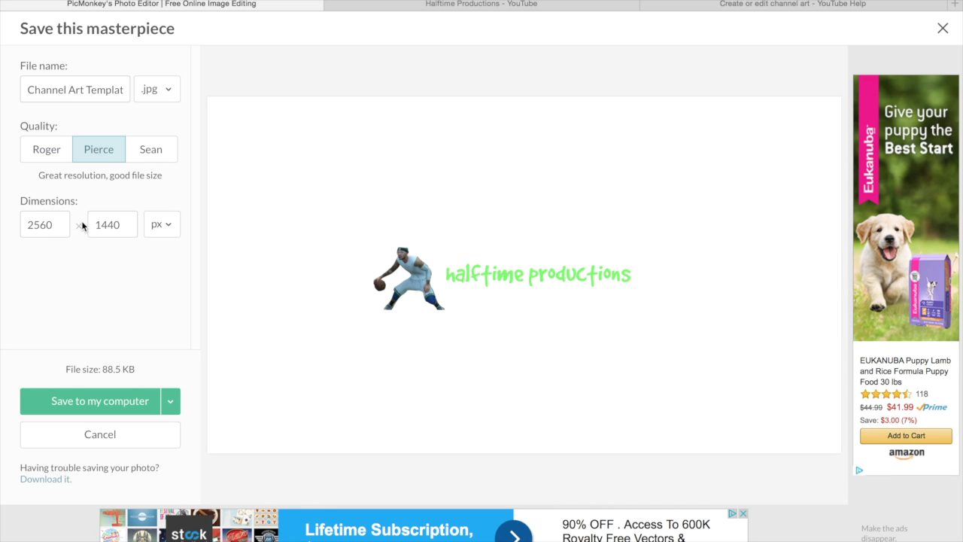
click(152, 92)
click(120, 413)
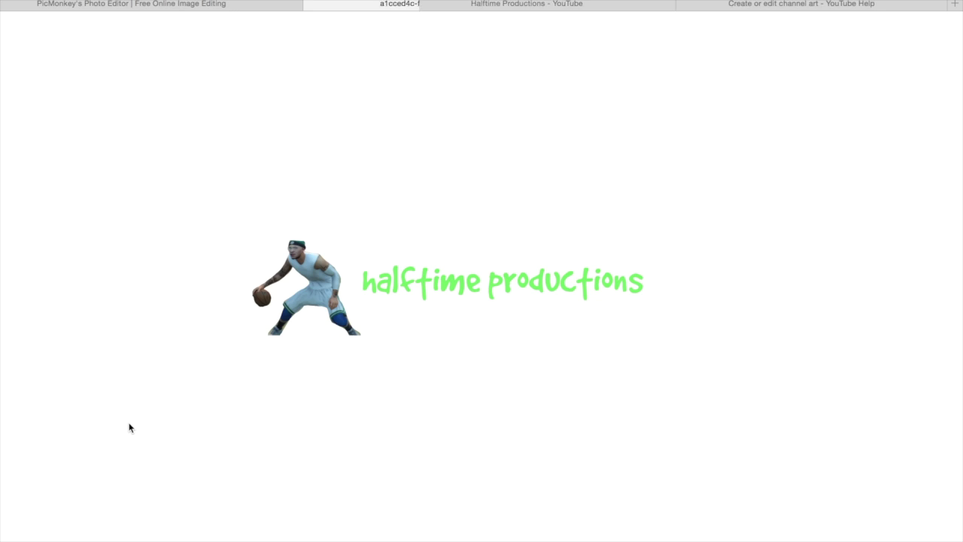
click(249, 5)
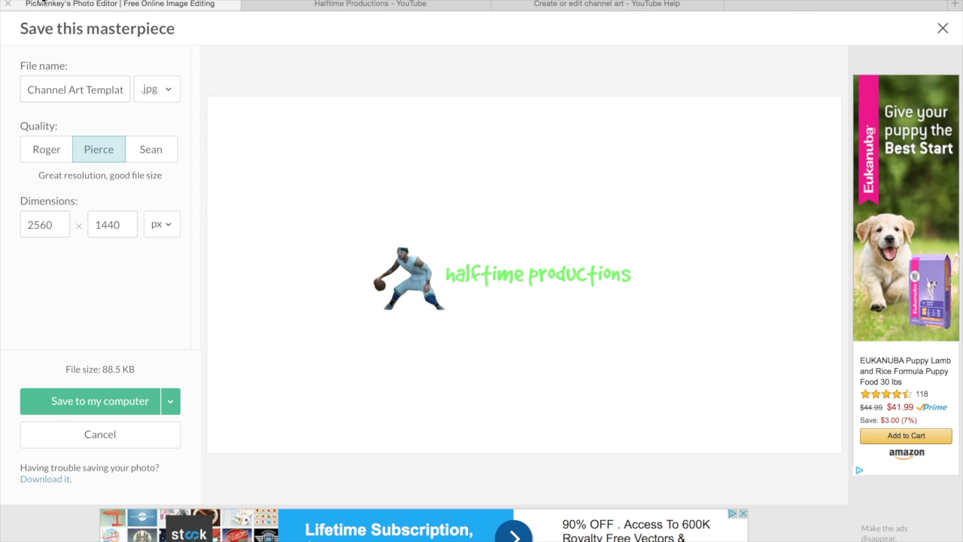